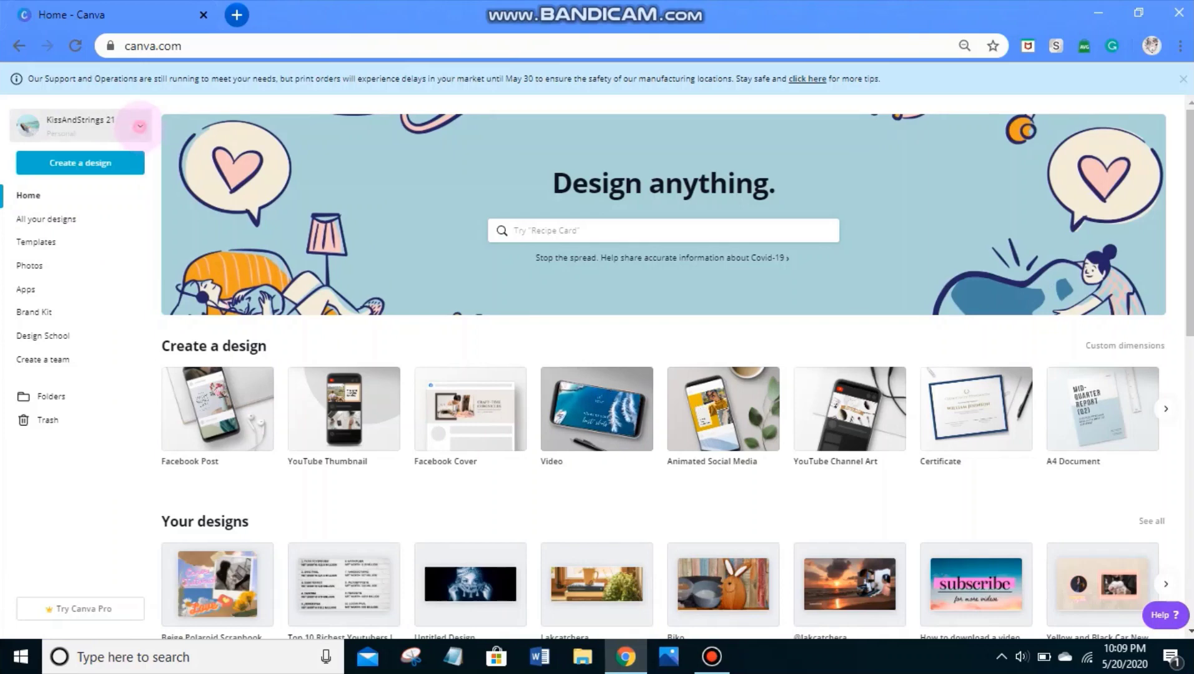
Choose Get help from the account name menu to show the help topics.
{"action": "left_click", "coordinate": [140, 125]}
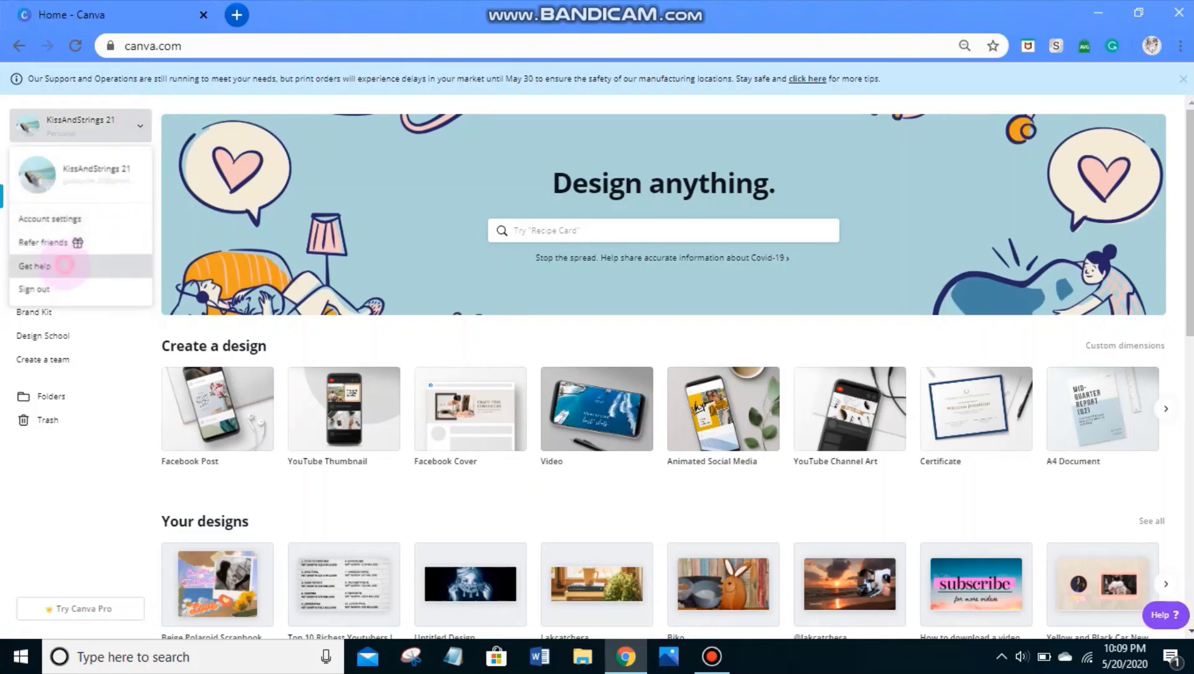
{"action": "left_click", "coordinate": [62, 266]}
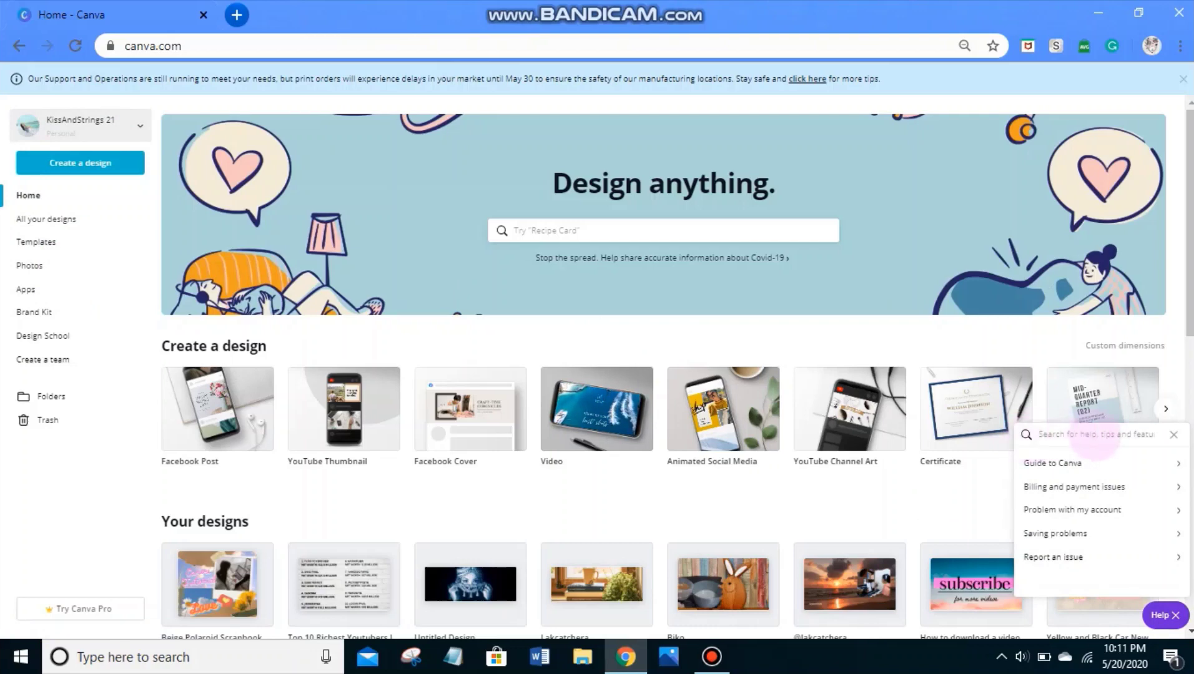
Search help for 'education' and open the Apply to Canva for Education article.
{"action": "left_click", "coordinate": [1096, 440]}
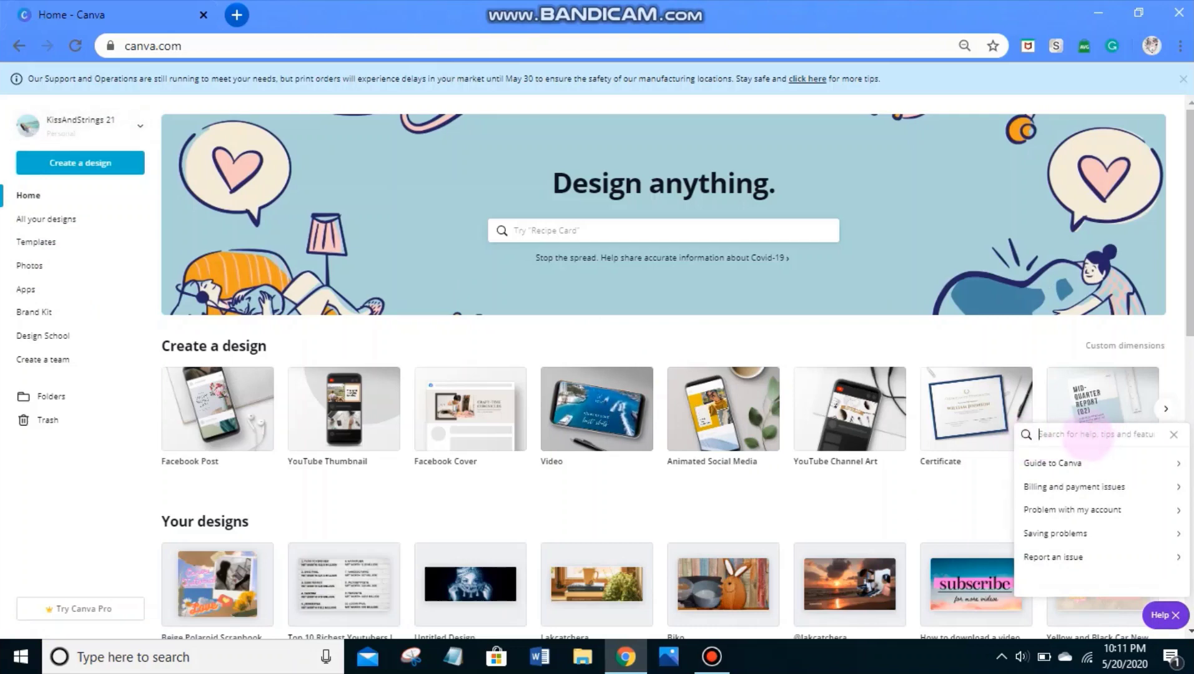
{"action": "type", "text": "e"}
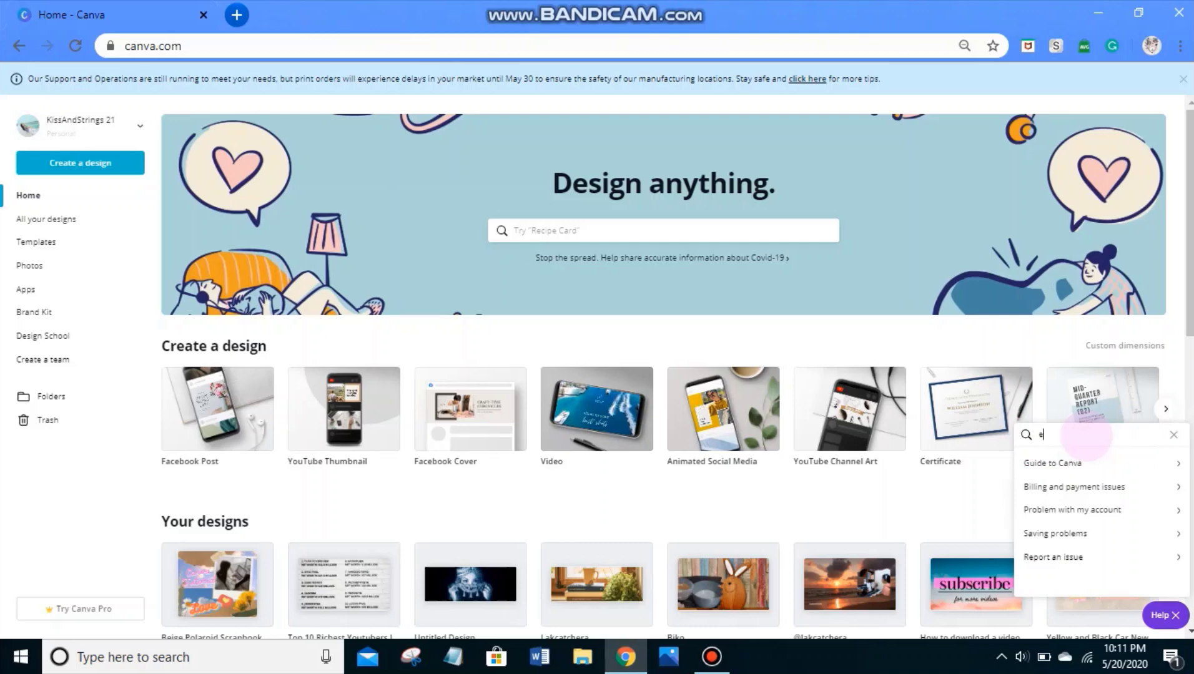
{"action": "type", "text": "ducat"}
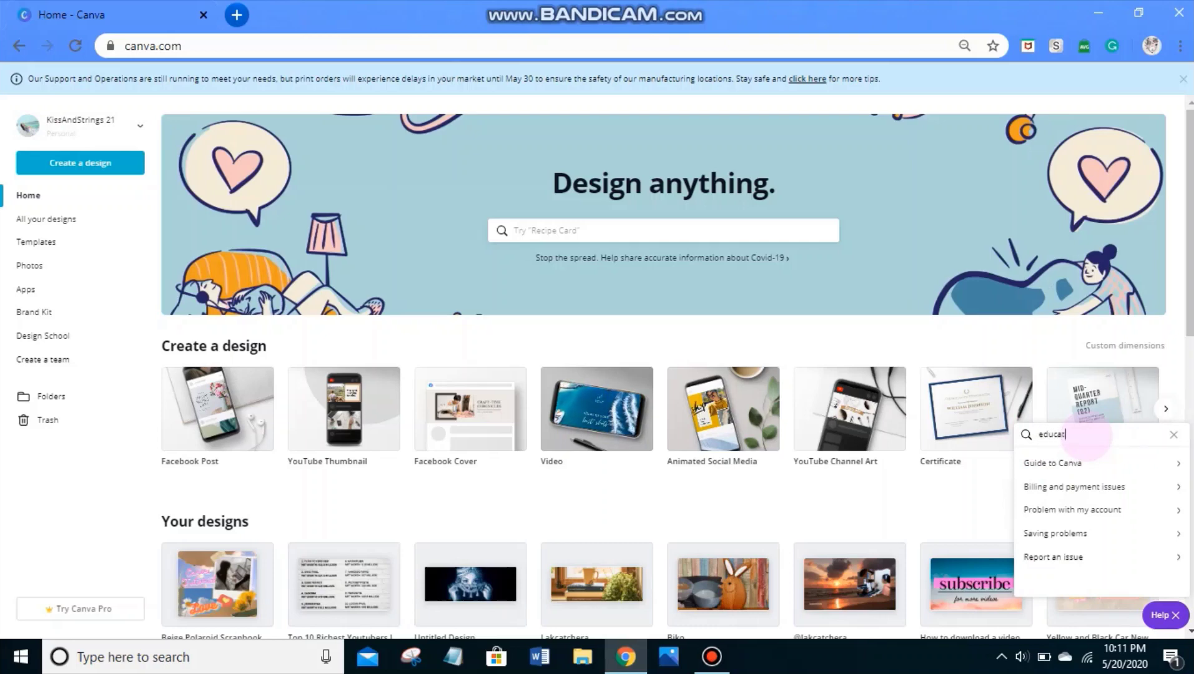
{"action": "type", "text": "ion"}
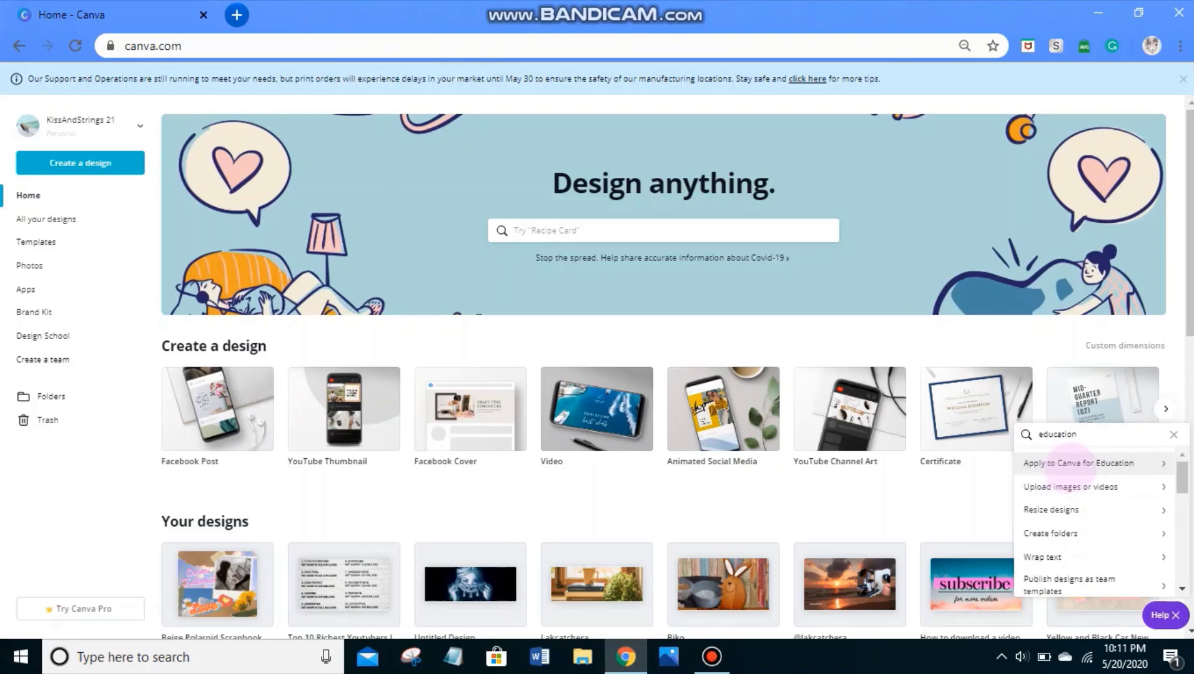
{"action": "left_click", "coordinate": [1070, 463]}
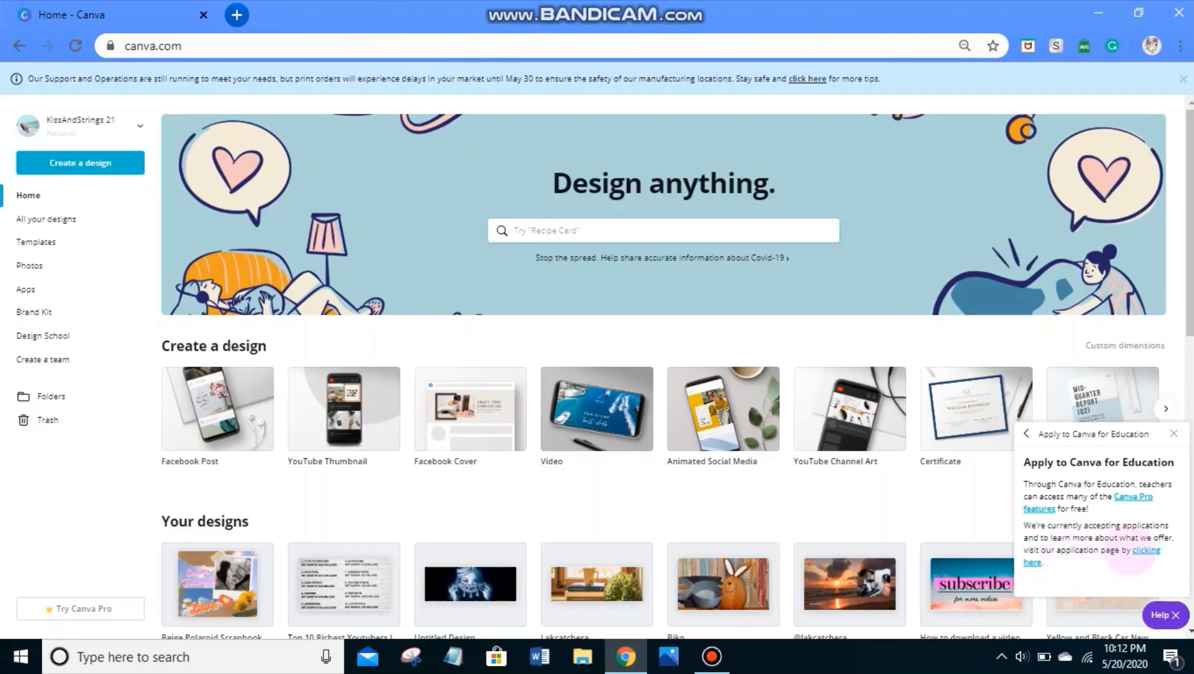
Open the full application page in a new tab and scroll to the Application process section.
{"action": "left_click", "coordinate": [1147, 552]}
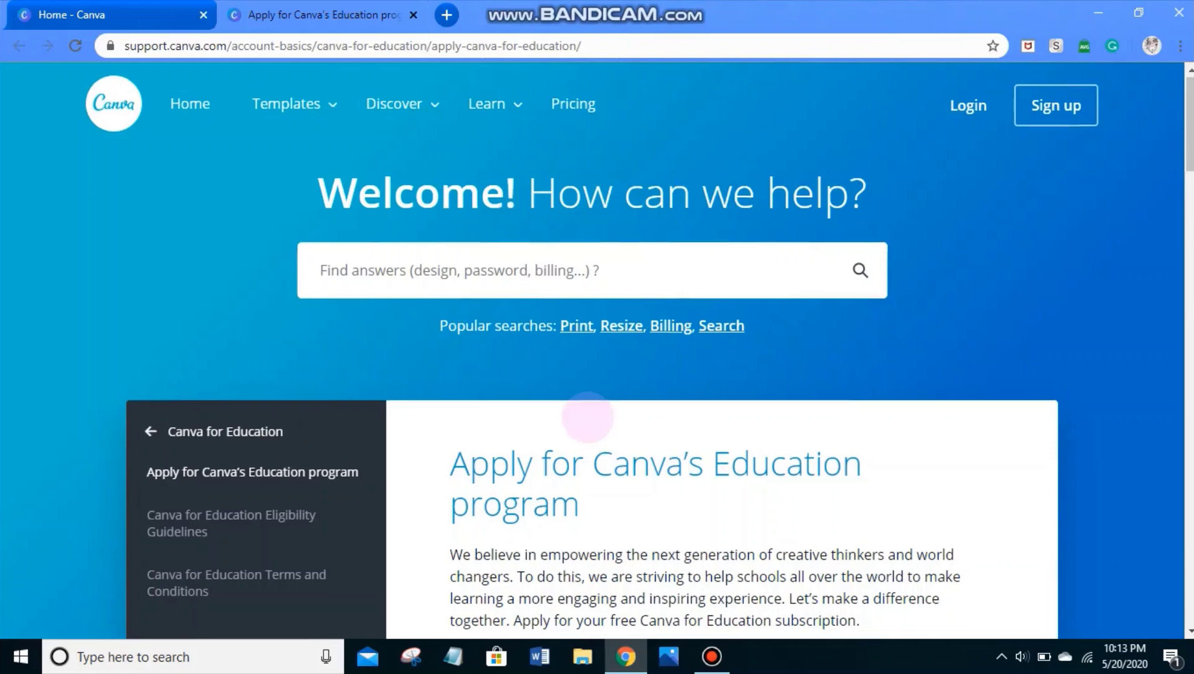
{"action": "scroll", "coordinate": [587, 416], "scroll_direction": "down", "scroll_amount": 6}
{"action": "scroll", "coordinate": [587, 415], "scroll_direction": "down", "scroll_amount": 3}
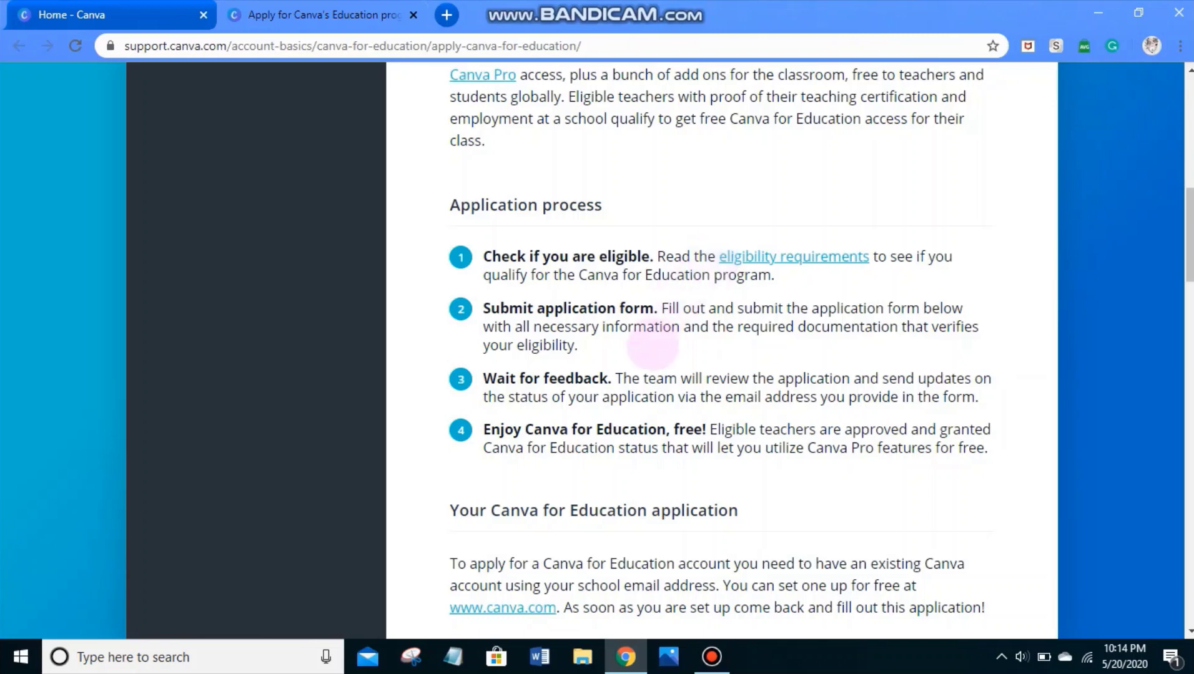
{"action": "scroll", "coordinate": [653, 346], "scroll_direction": "down", "scroll_amount": 1}
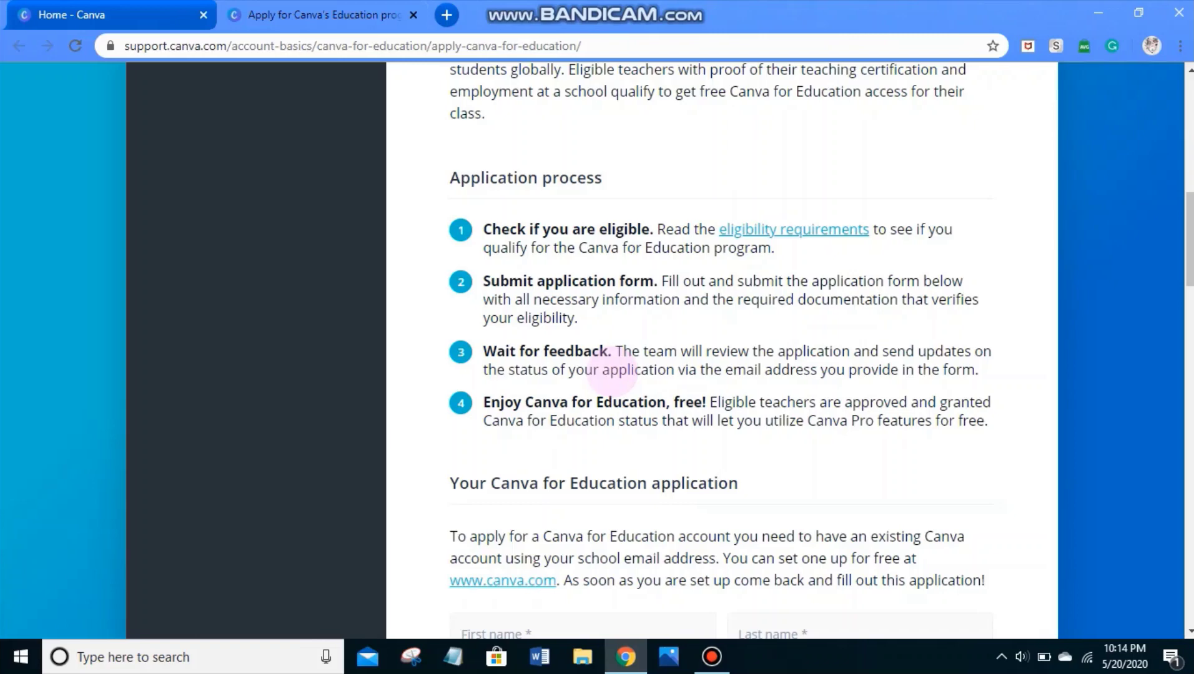
{"action": "scroll", "coordinate": [581, 465], "scroll_direction": "down", "scroll_amount": 1}
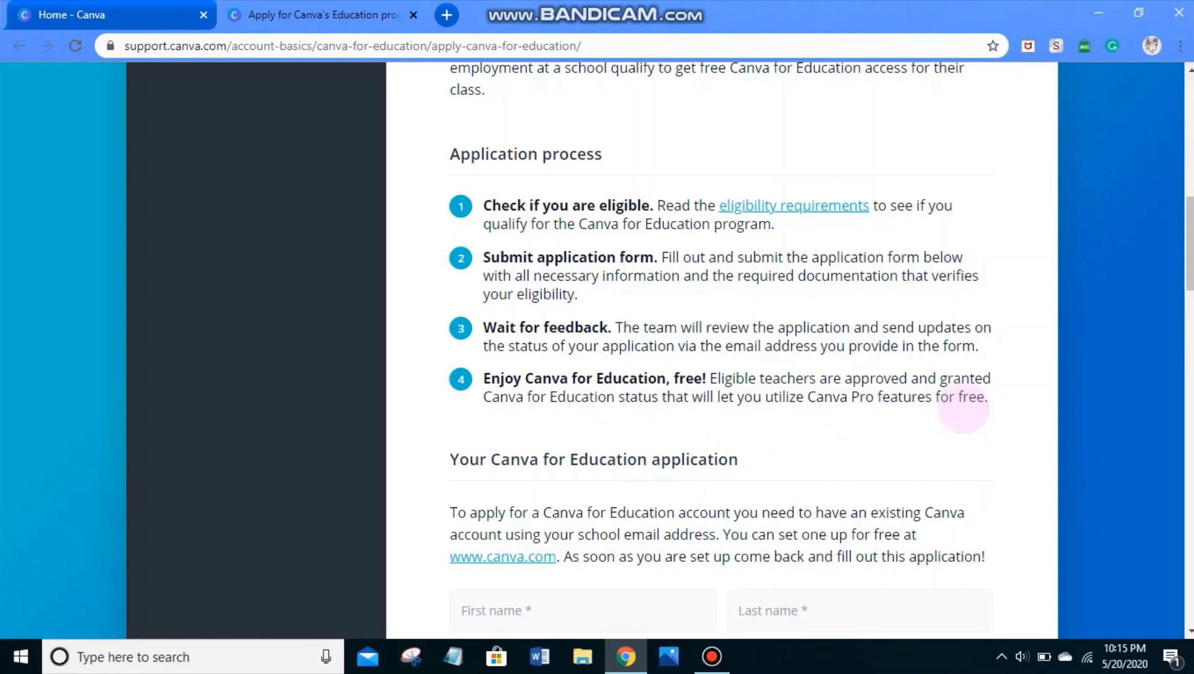
Scroll down through the Canva for Education application form fields.
{"action": "scroll", "coordinate": [963, 407], "scroll_direction": "down", "scroll_amount": 4}
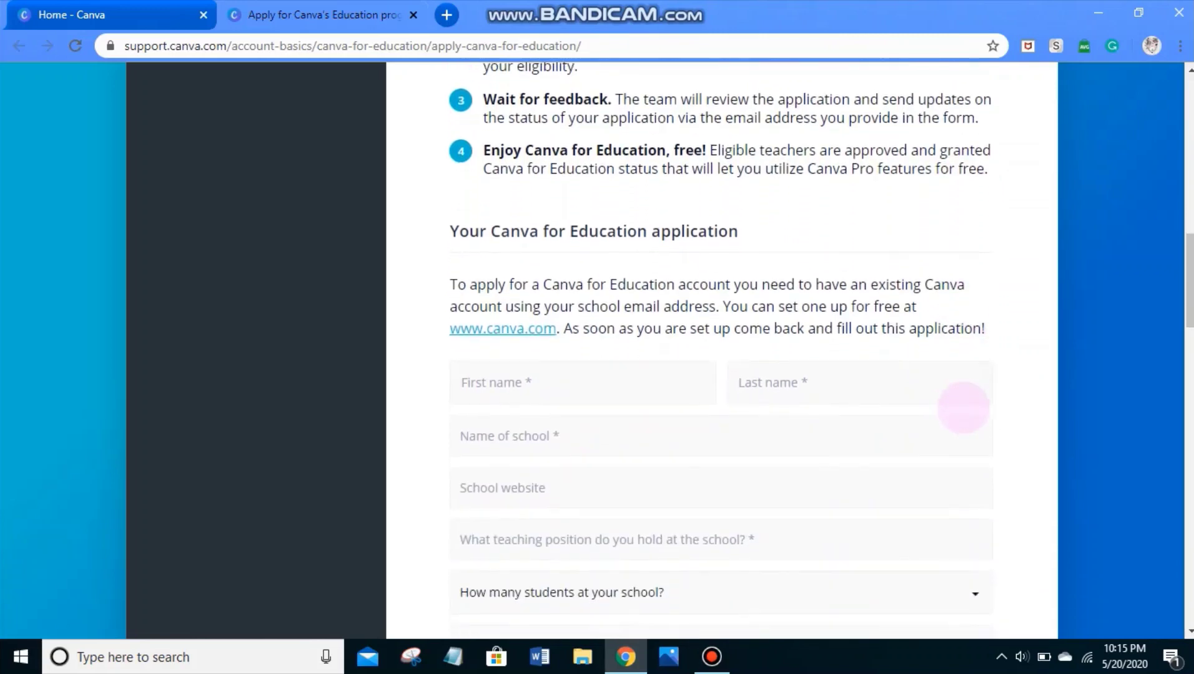
{"action": "scroll", "coordinate": [609, 237], "scroll_direction": "down", "scroll_amount": 2}
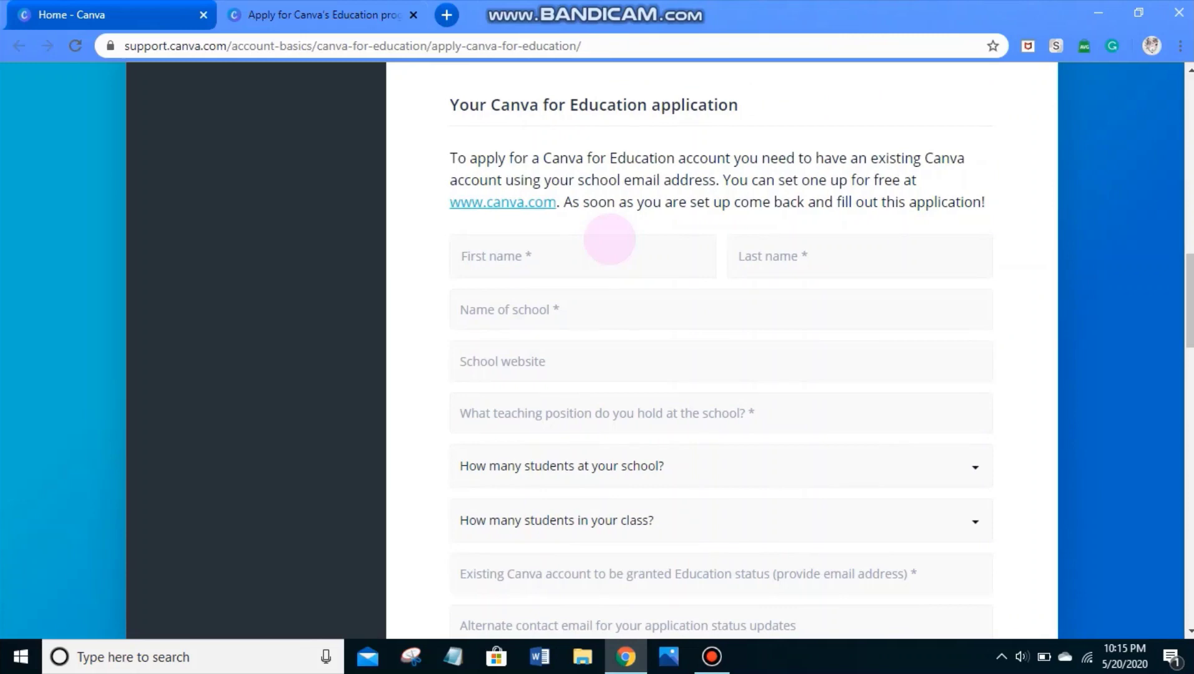
{"action": "scroll", "coordinate": [613, 371], "scroll_direction": "down", "scroll_amount": 5}
{"action": "scroll", "coordinate": [613, 371], "scroll_direction": "down", "scroll_amount": 6}
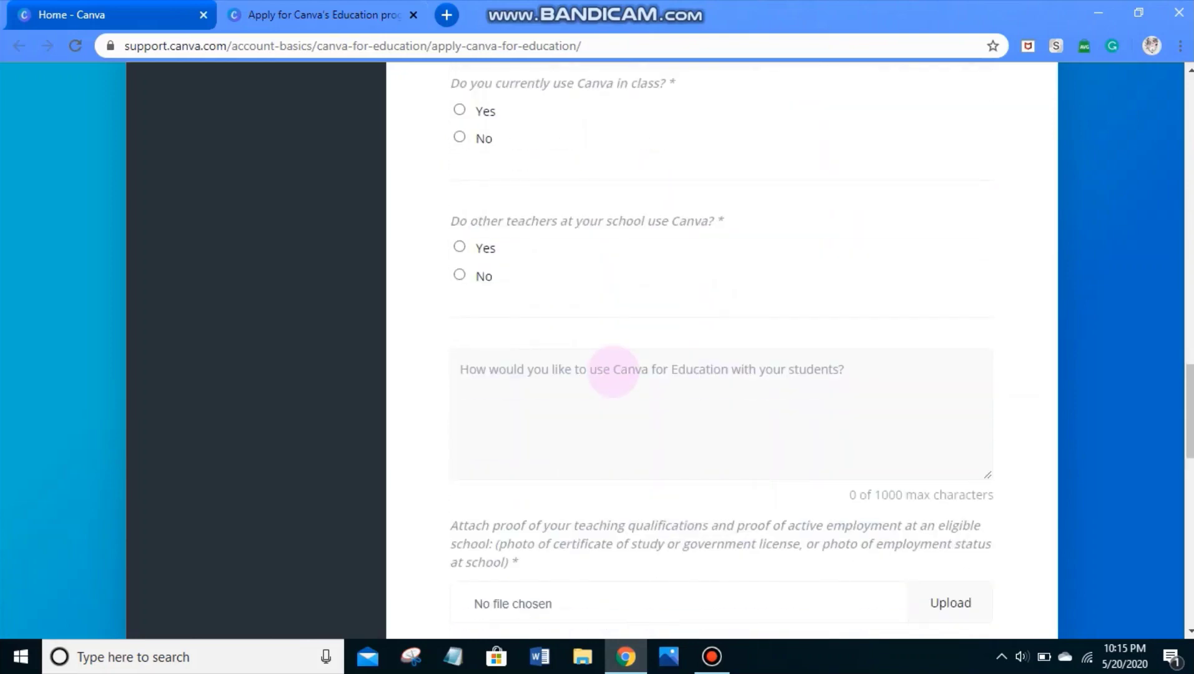
{"action": "scroll", "coordinate": [613, 371], "scroll_direction": "up", "scroll_amount": 16}
{"action": "scroll", "coordinate": [614, 372], "scroll_direction": "down", "scroll_amount": 5}
{"action": "scroll", "coordinate": [613, 371], "scroll_direction": "down", "scroll_amount": 2}
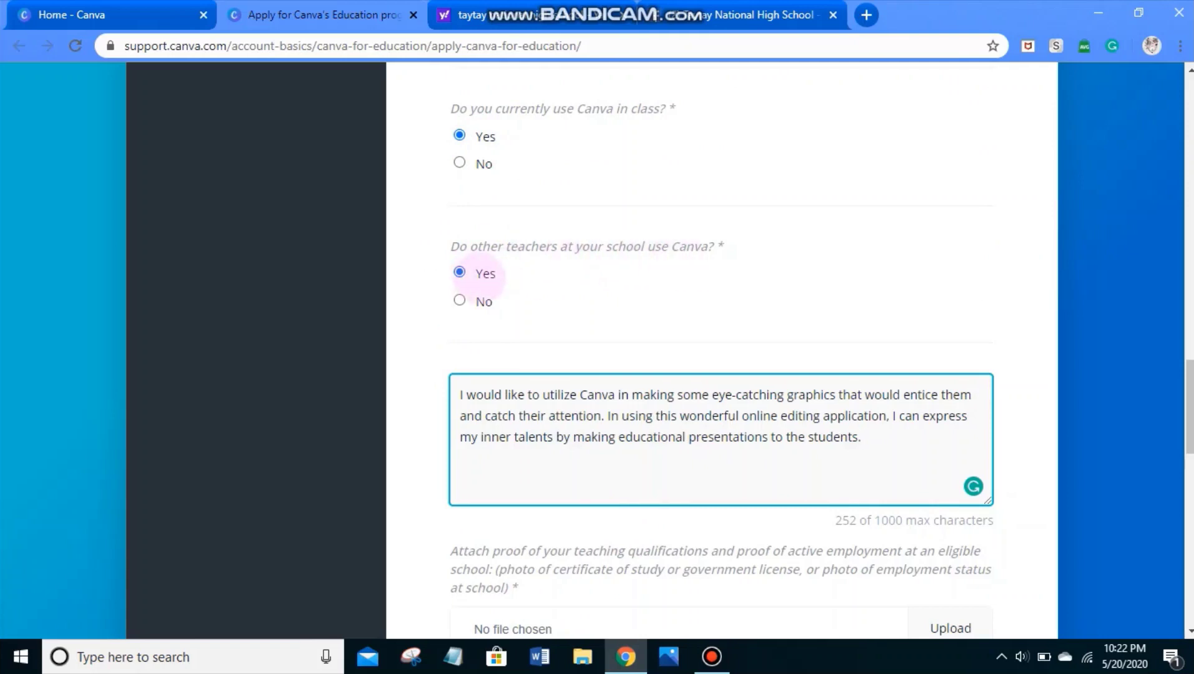
Review the classroom-use explanation text, then scroll down to the proof upload area.
{"action": "scroll", "coordinate": [600, 443], "scroll_direction": "down", "scroll_amount": 2}
{"action": "scroll", "coordinate": [600, 441], "scroll_direction": "down", "scroll_amount": 2}
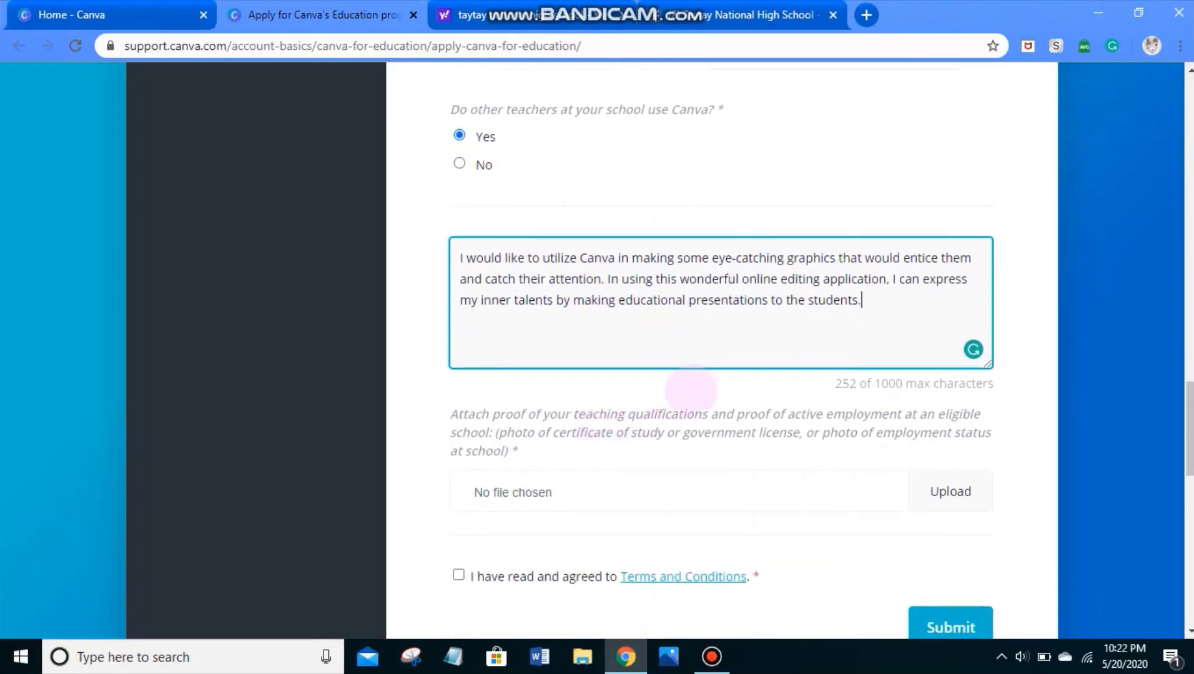
{"action": "left_click", "coordinate": [601, 300]}
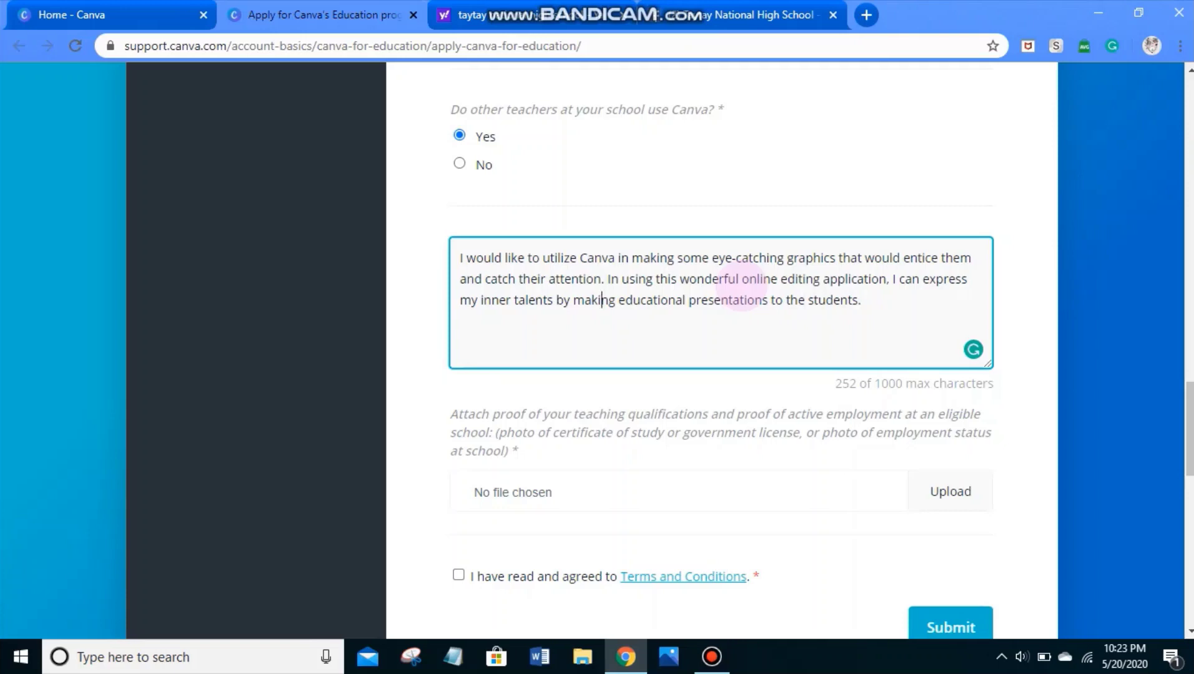
{"action": "left_click", "coordinate": [881, 308]}
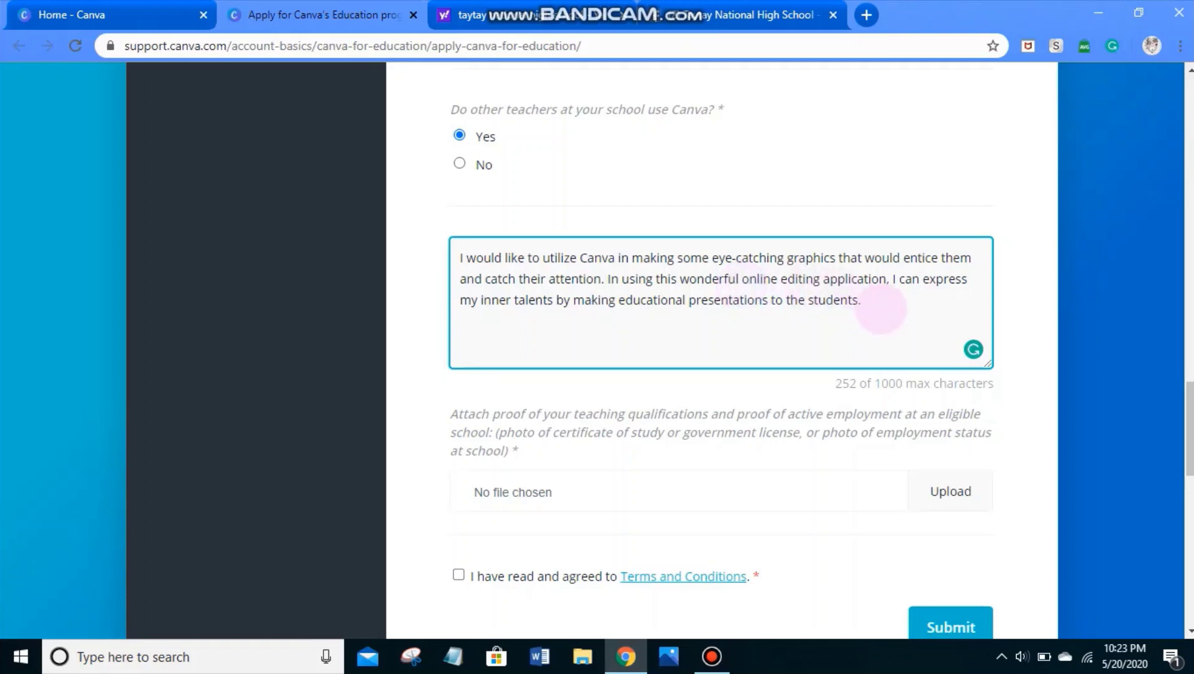
{"action": "scroll", "coordinate": [833, 462], "scroll_direction": "down", "scroll_amount": 1}
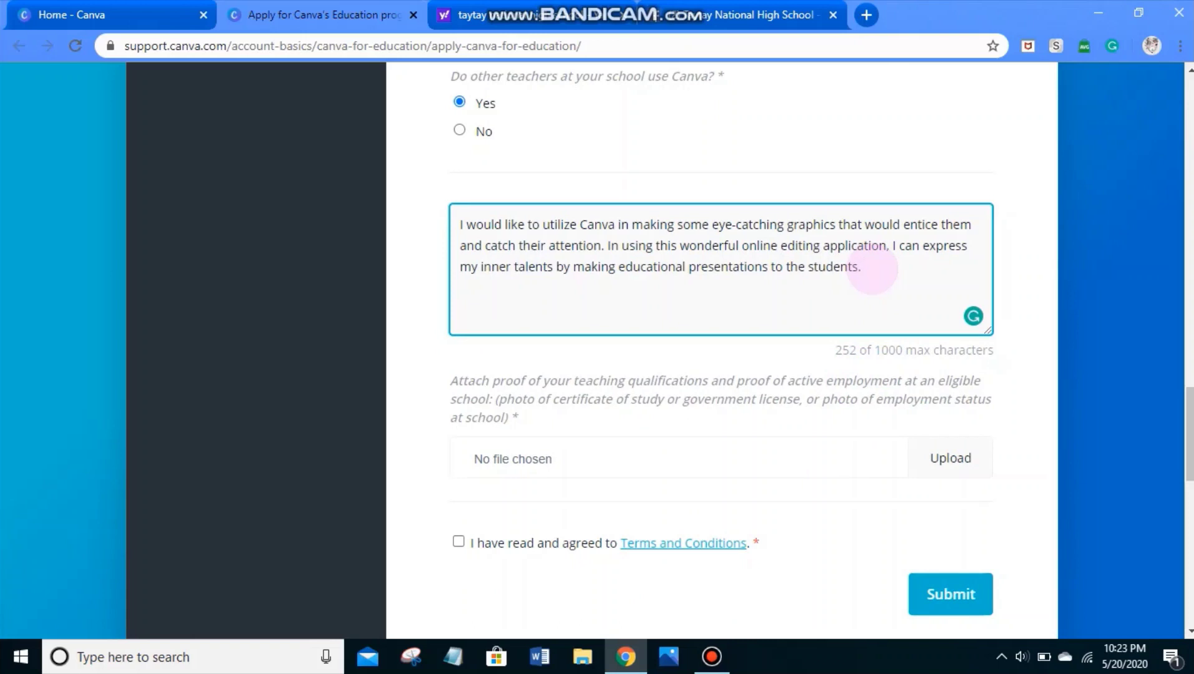
{"action": "scroll", "coordinate": [873, 270], "scroll_direction": "down", "scroll_amount": 1}
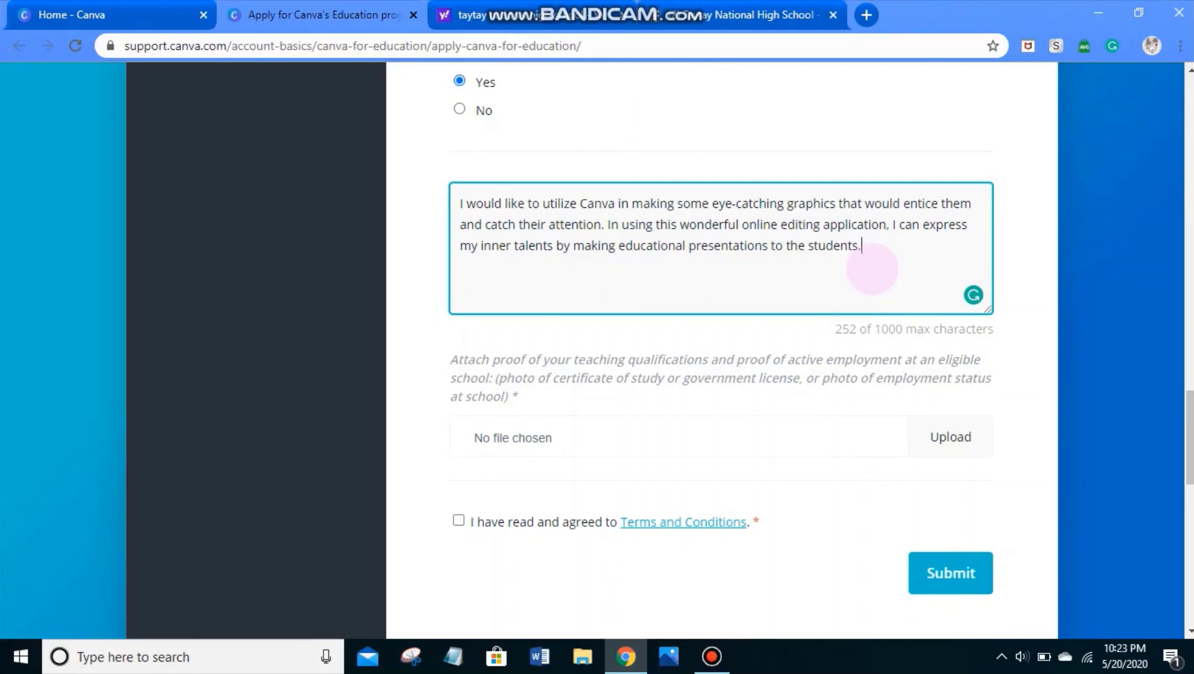
{"action": "scroll", "coordinate": [724, 405], "scroll_direction": "down", "scroll_amount": 1}
{"action": "scroll", "coordinate": [725, 405], "scroll_direction": "down", "scroll_amount": 2}
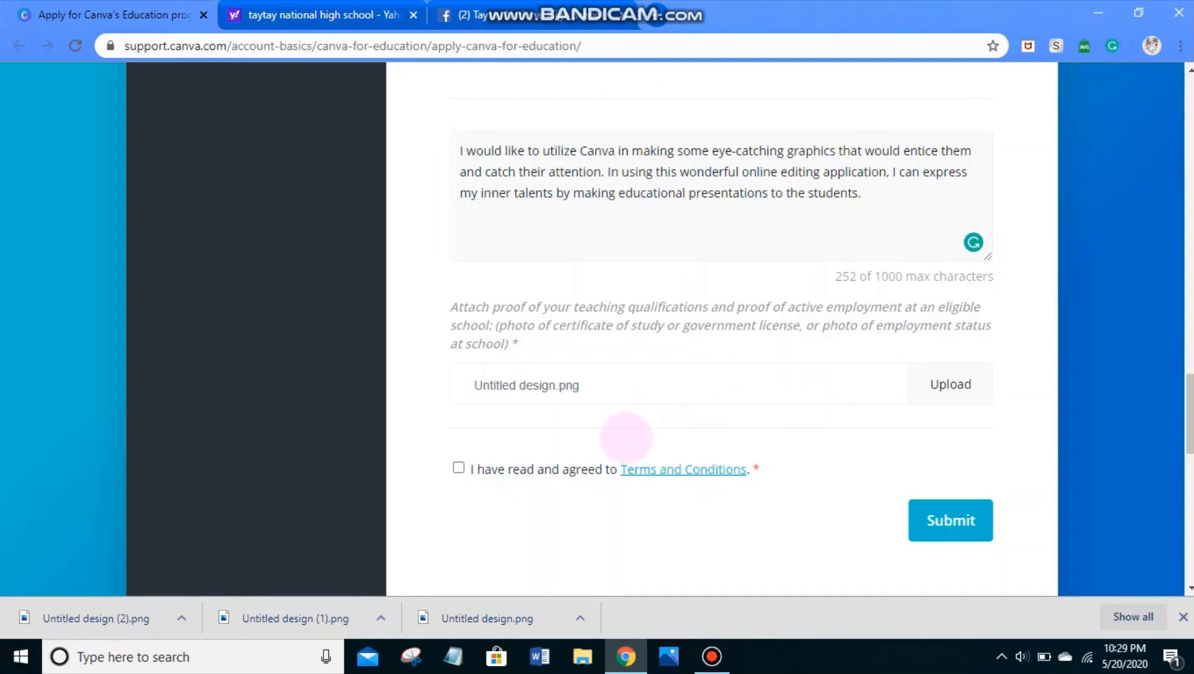
Tick the Terms and Conditions agreement, checking the terms page before returning to the form.
{"action": "left_click", "coordinate": [458, 468]}
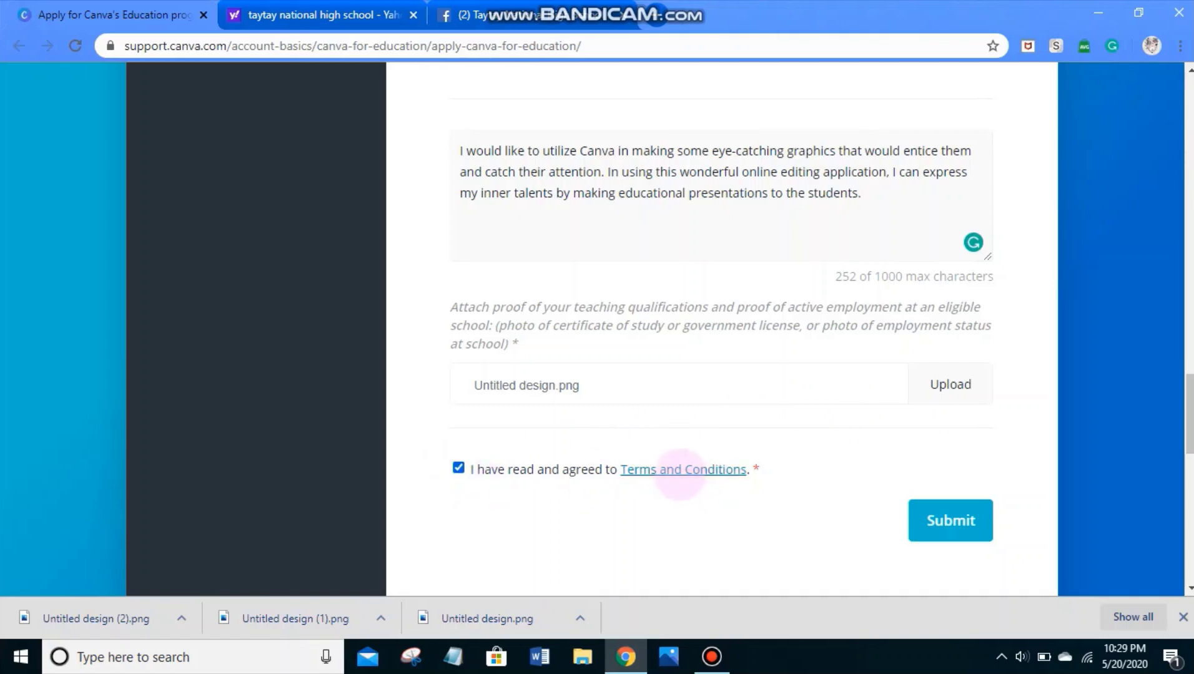
{"action": "left_click", "coordinate": [655, 469]}
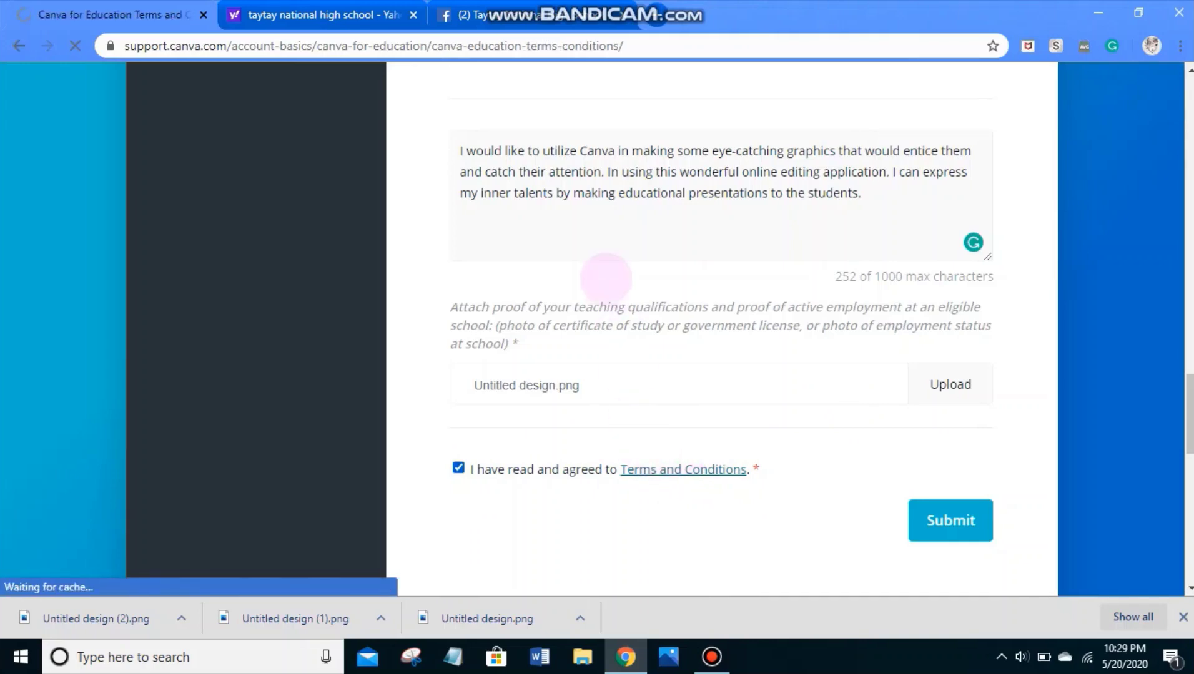
{"action": "key", "text": "alt+Left"}
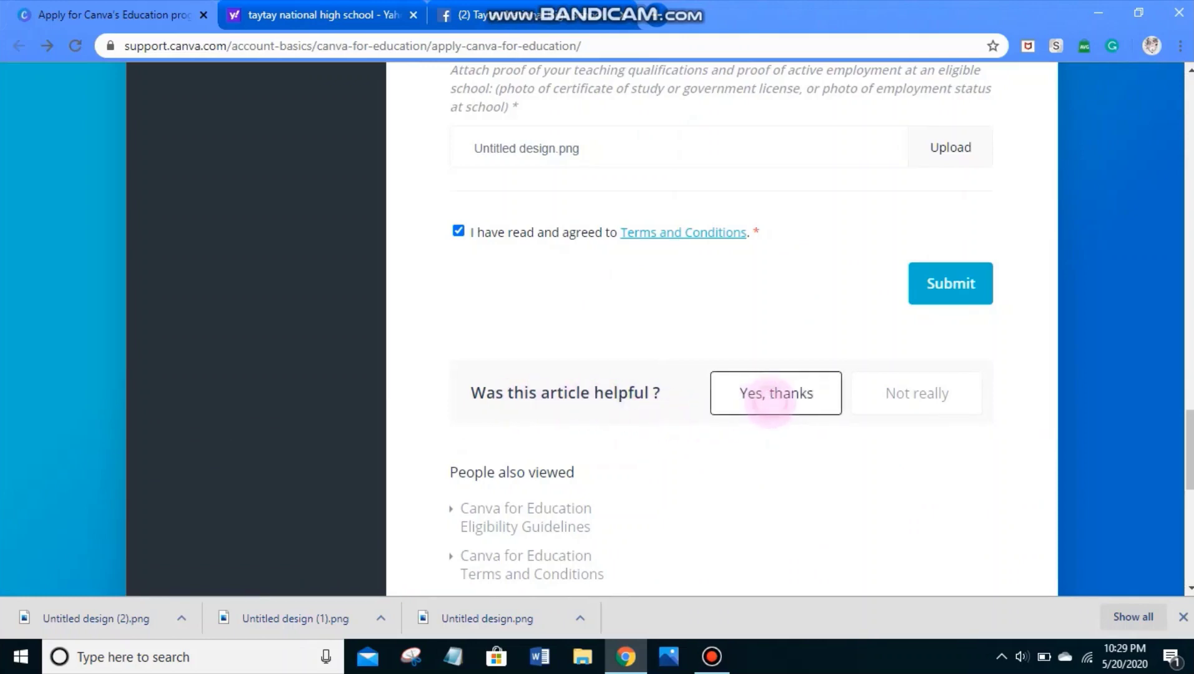
Rate the article as helpful with 'Yes, thanks'.
{"action": "left_click", "coordinate": [769, 401]}
{"action": "scroll", "coordinate": [769, 403], "scroll_direction": "down", "scroll_amount": 1}
{"action": "scroll", "coordinate": [770, 402], "scroll_direction": "down", "scroll_amount": 2}
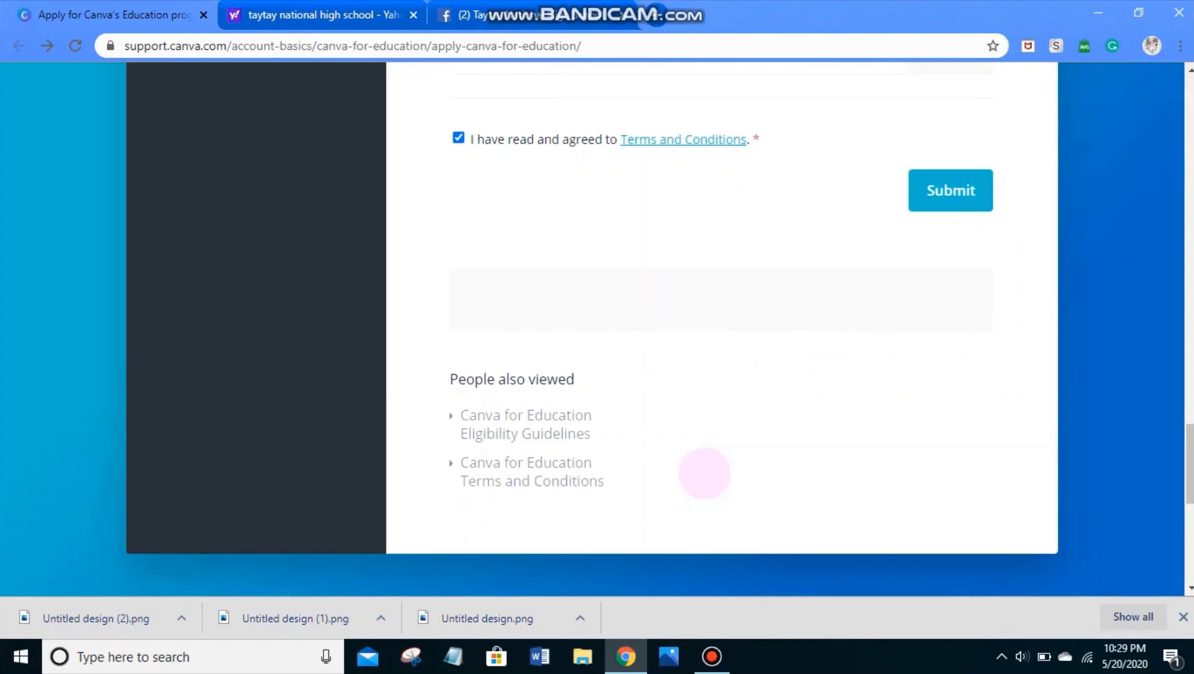
{"action": "scroll", "coordinate": [704, 473], "scroll_direction": "up", "scroll_amount": 3}
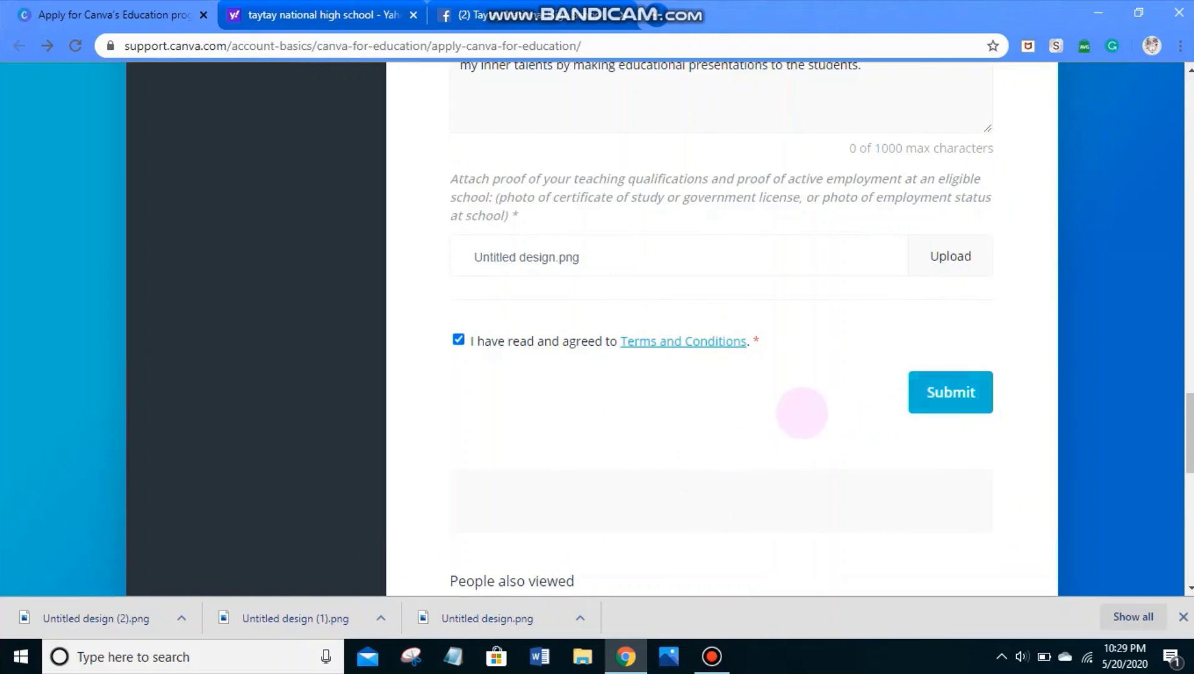
Submit the completed Canva for Education application.
{"action": "left_click", "coordinate": [950, 392]}
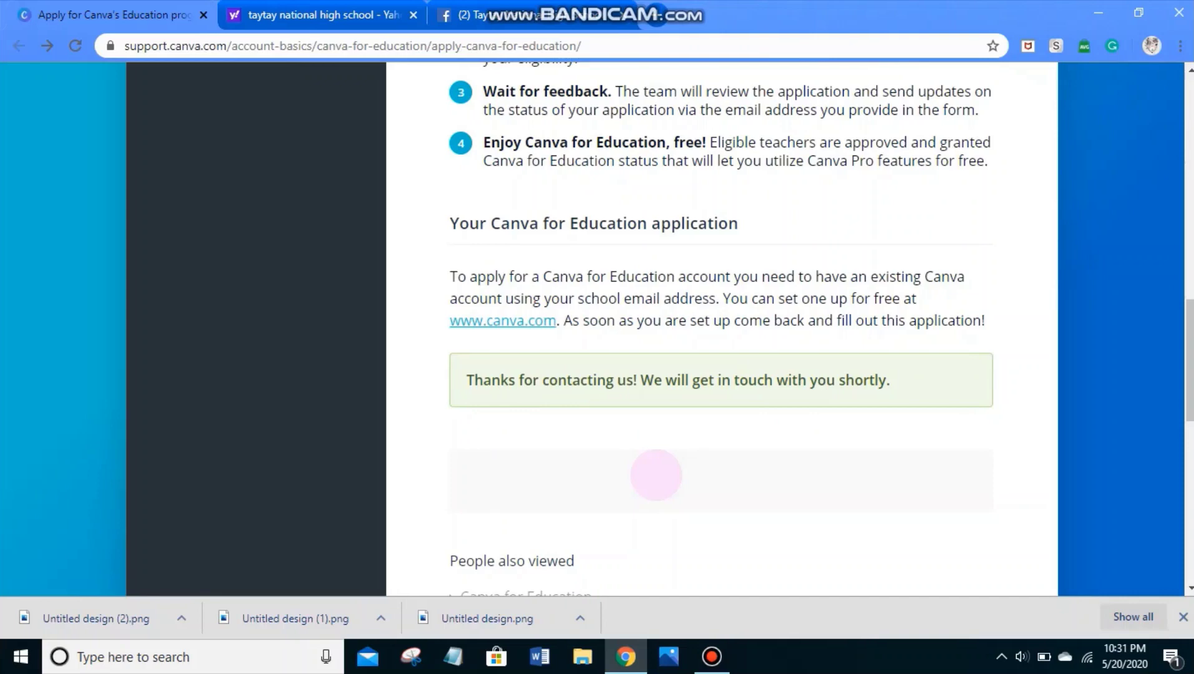